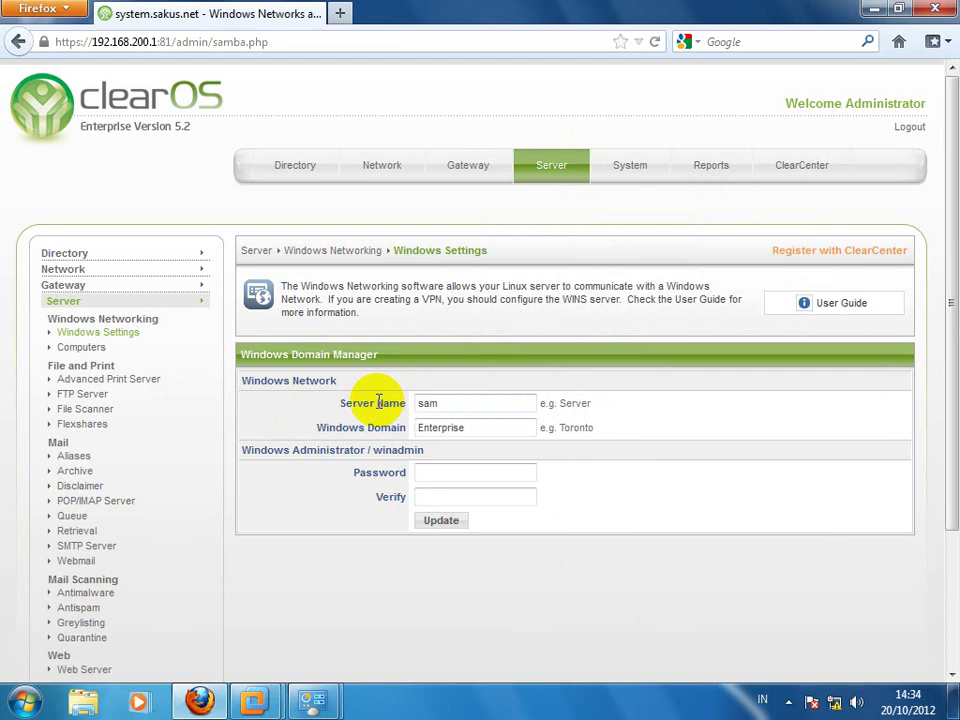
Complete the server name as samba and set the Windows domain to workgroup.
text(ba)
drag(464, 428, 85, 385)
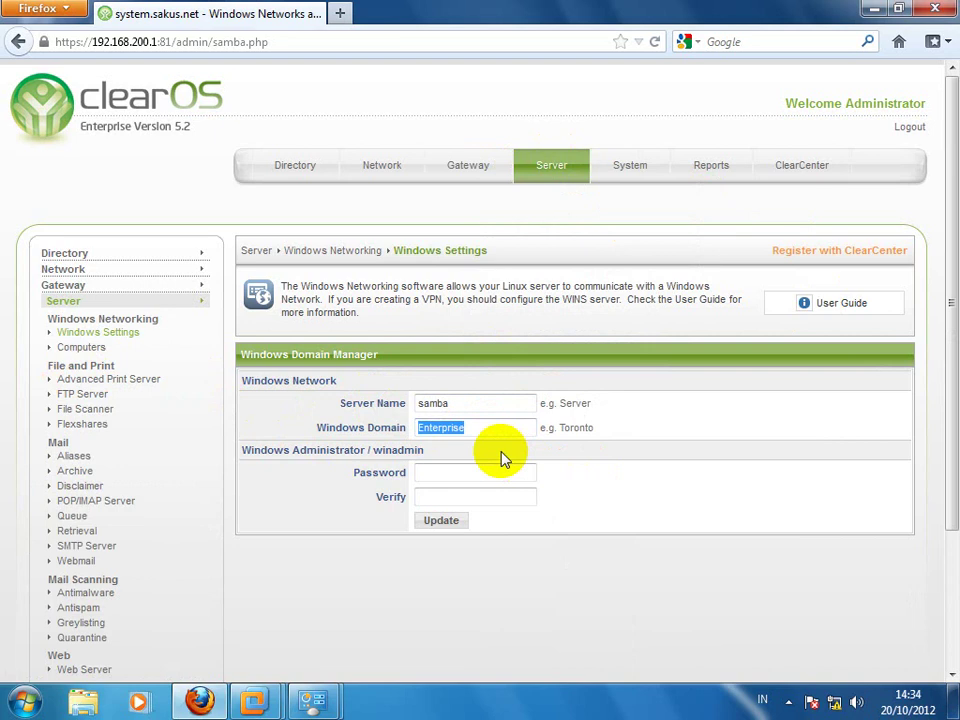
text(work)
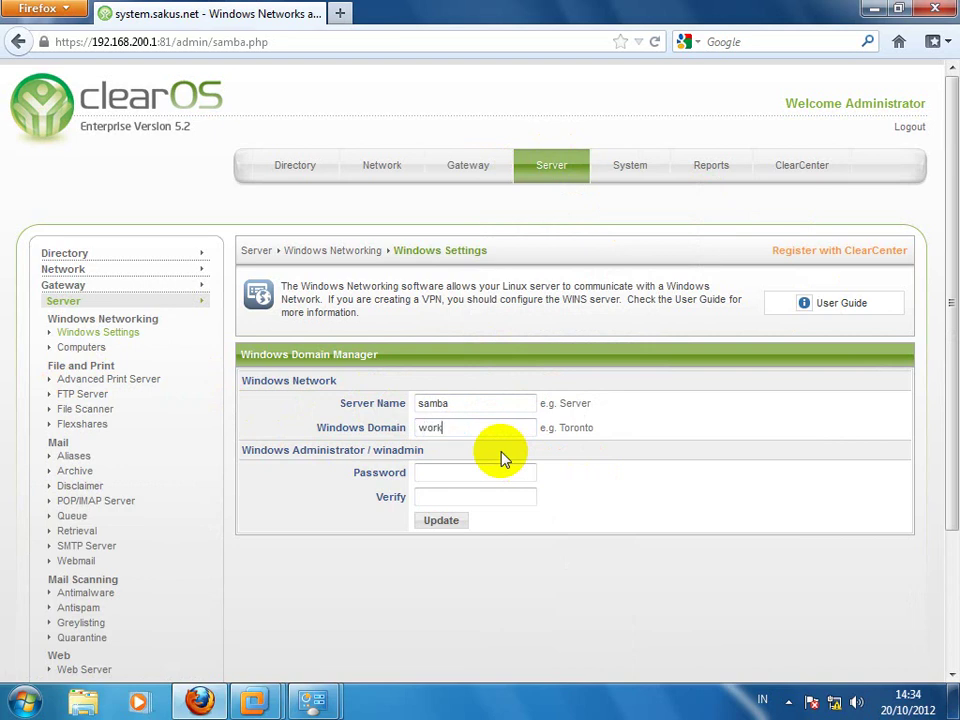
text(group)
Enter and verify the winadmin password, and submit the Windows domain manager settings.
click(475, 467)
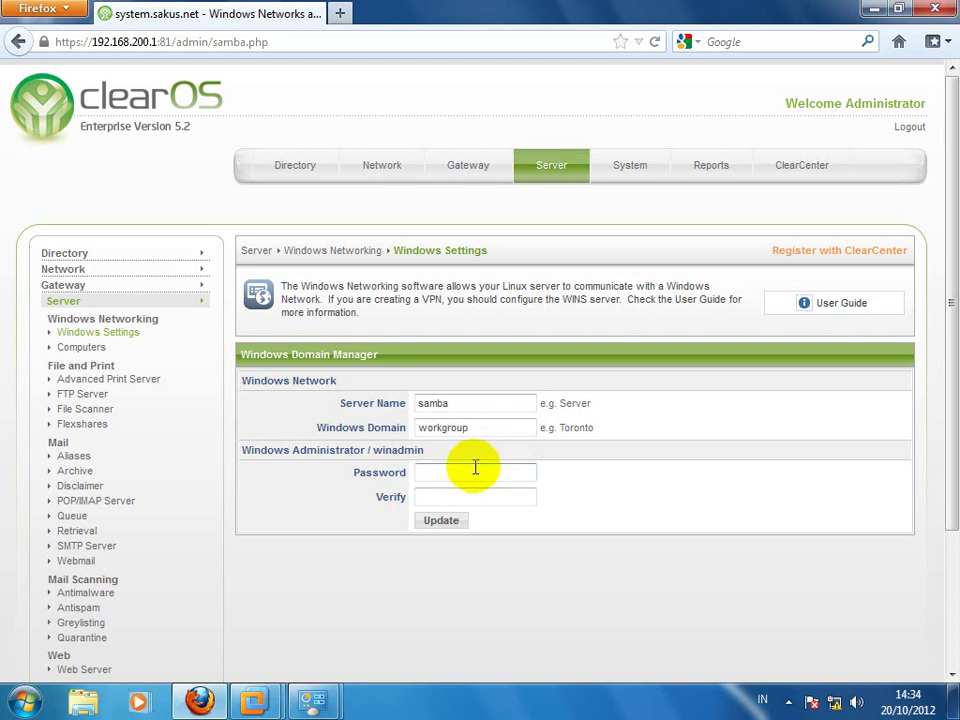
text(******)
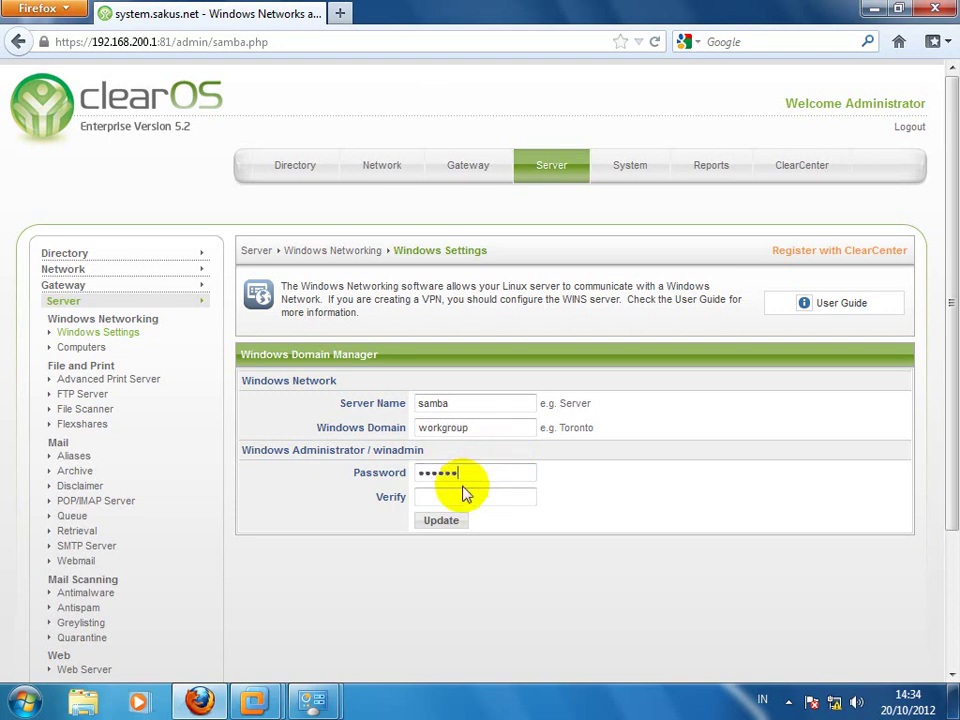
click(452, 503)
text(**)
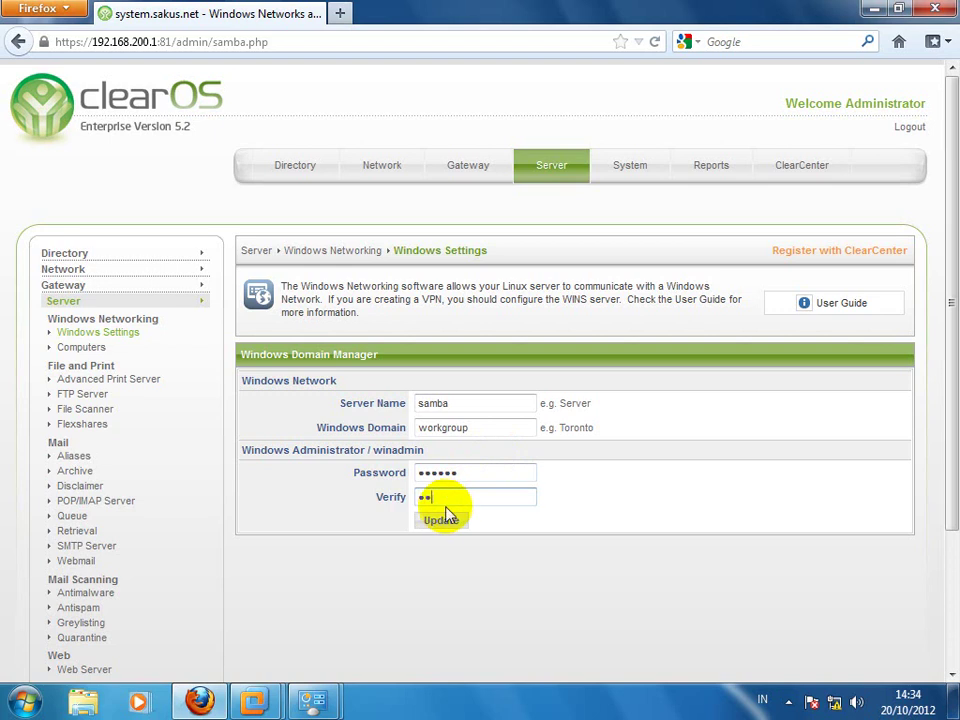
text(****)
click(457, 520)
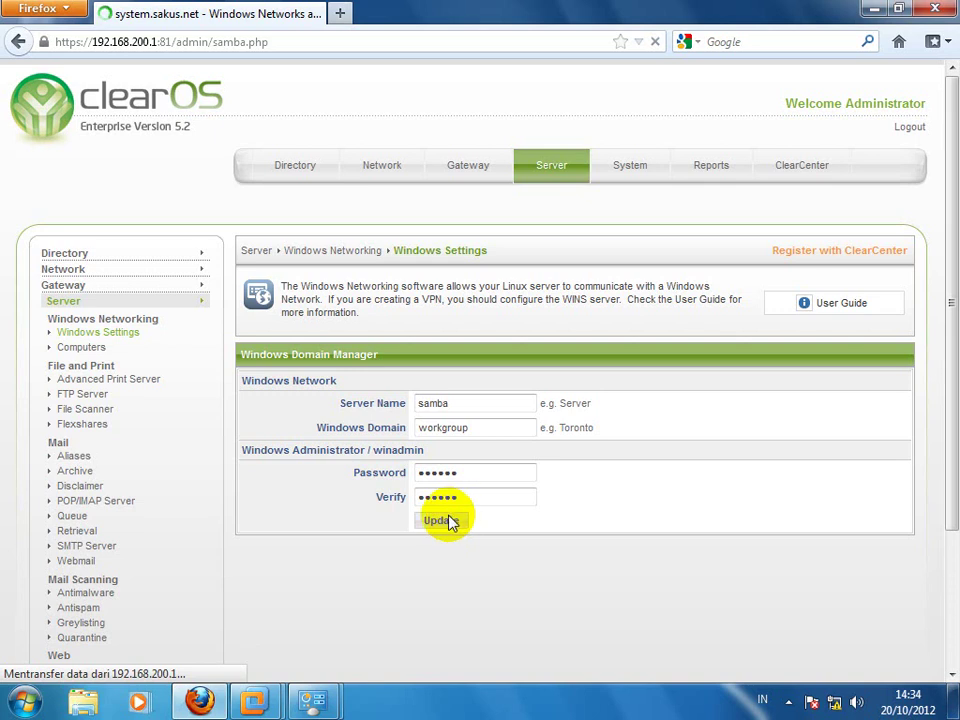
click(445, 522)
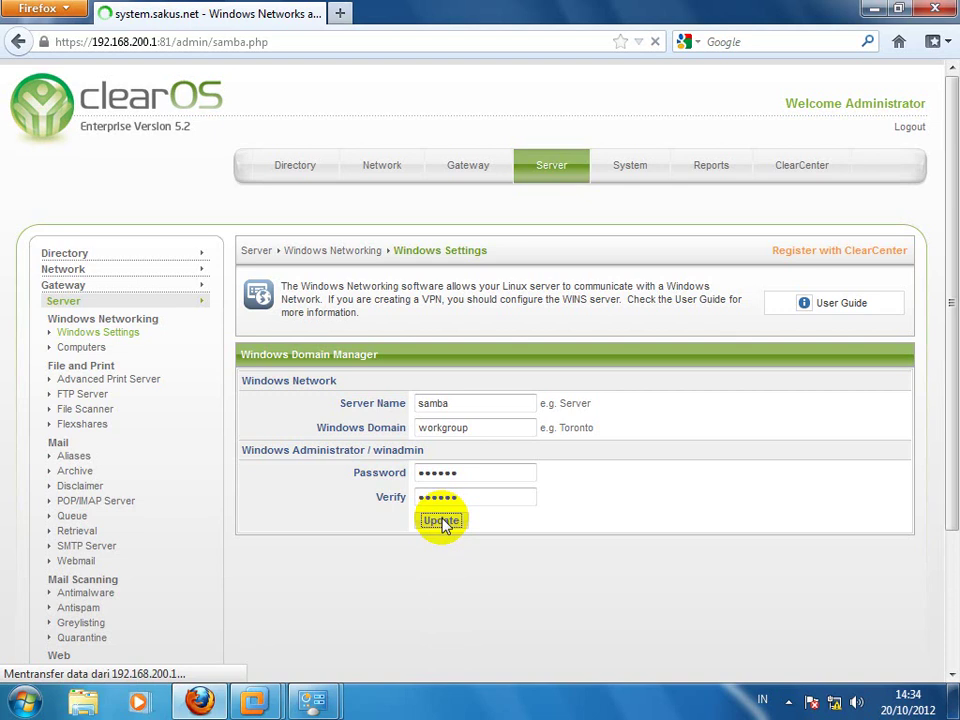
scroll(445, 525, down, 2)
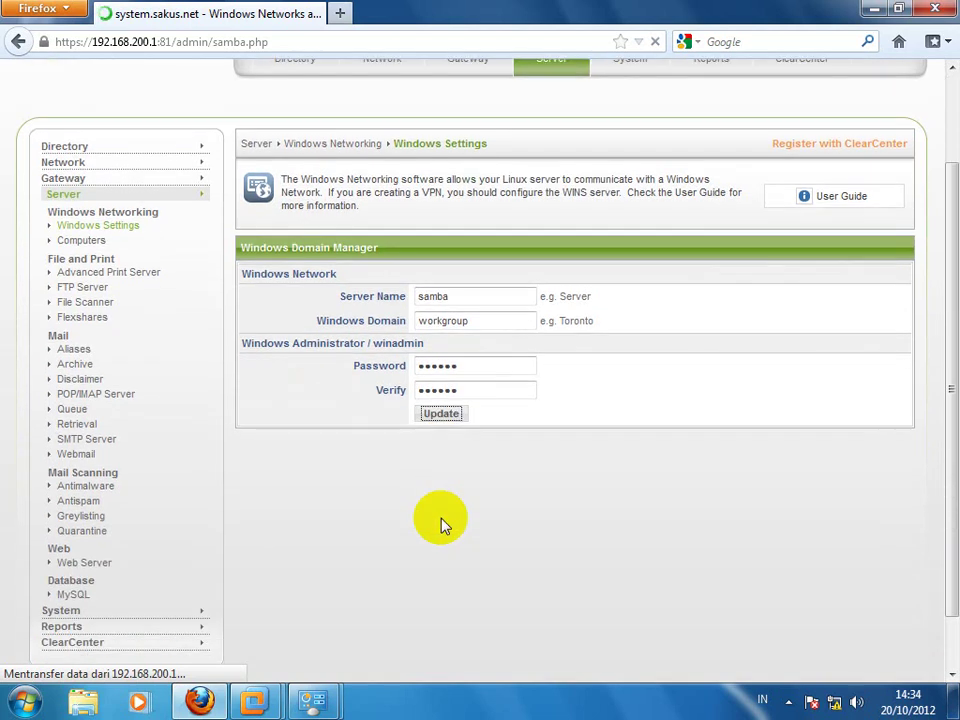
scroll(445, 525, down, 1)
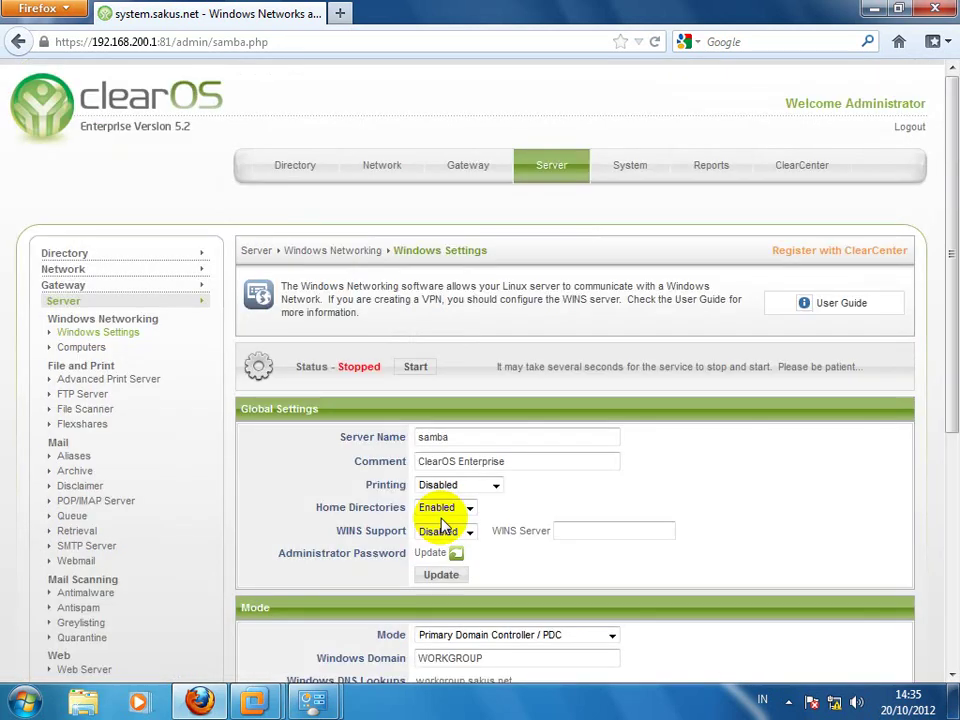
Review the Windows networking settings and list of shares, and start the Windows networking service.
scroll(428, 531, down, 5)
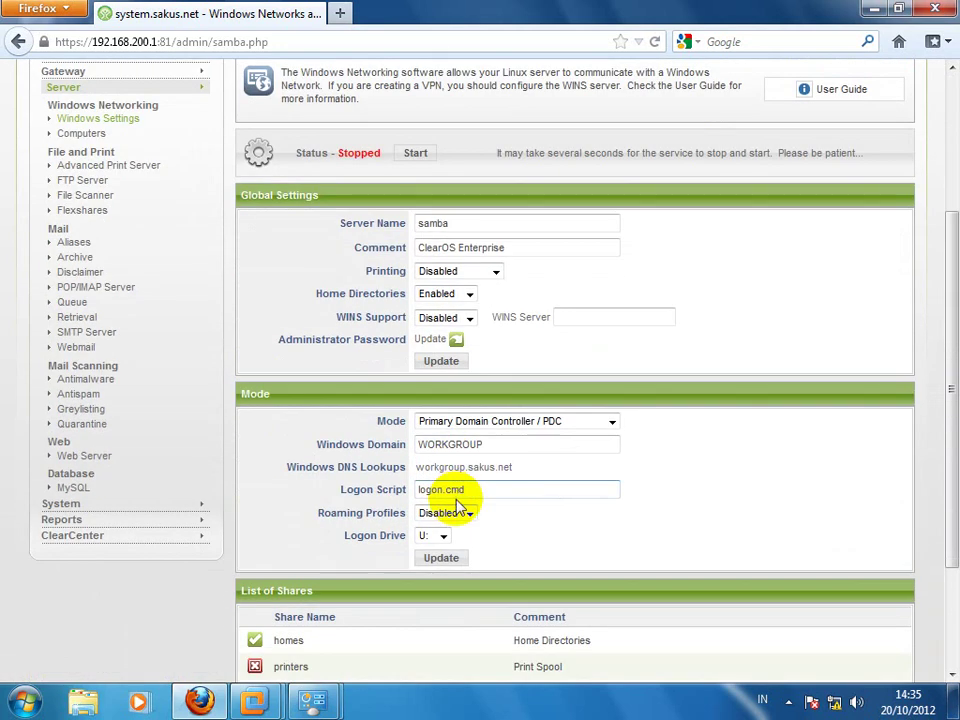
scroll(407, 517, down, 2)
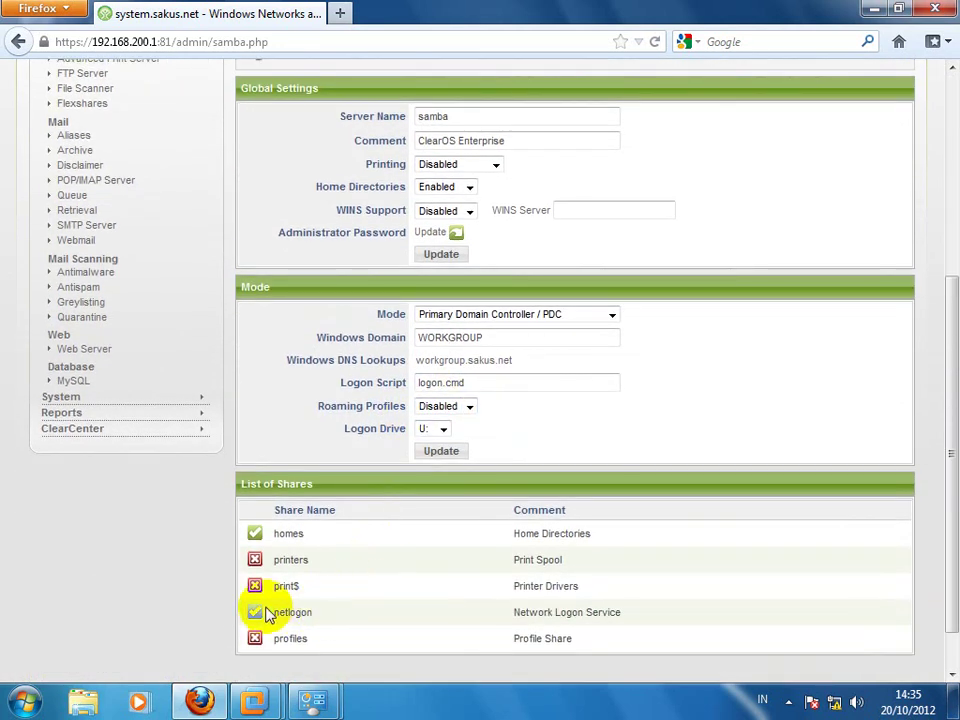
scroll(265, 614, up, 5)
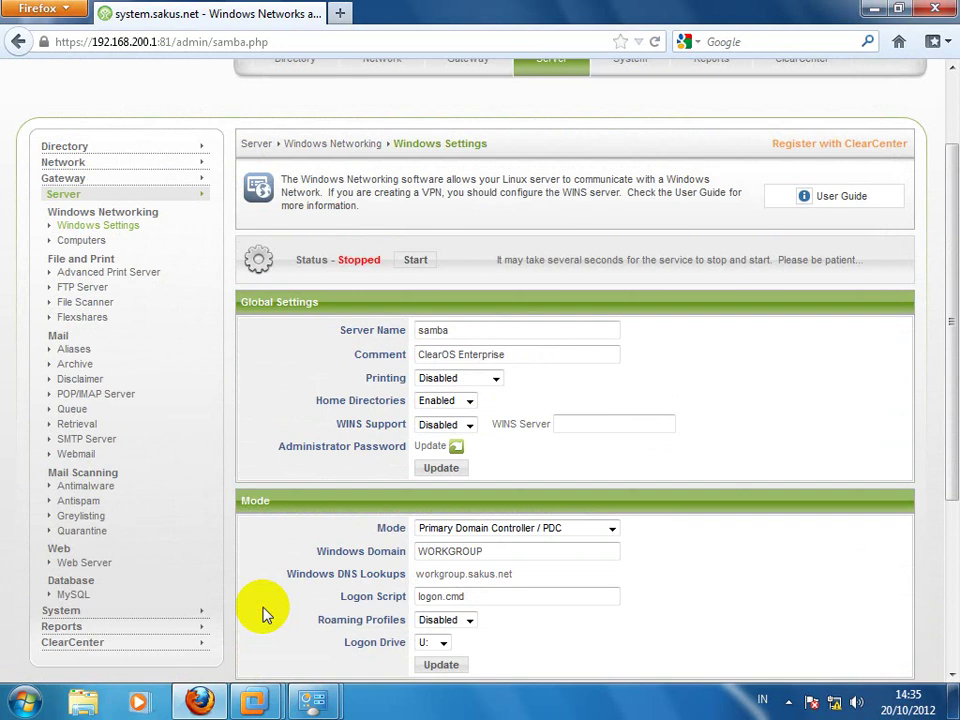
click(415, 261)
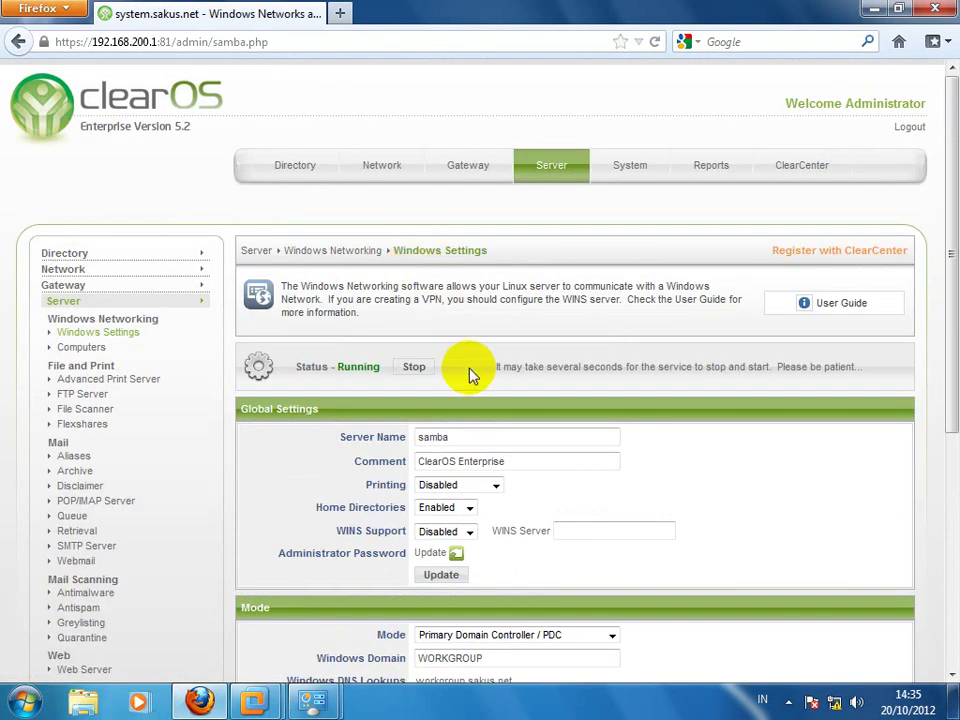
Examine the global settings, the domain controller mode settings and the list of shares.
scroll(474, 368, down, 4)
scroll(472, 374, down, 2)
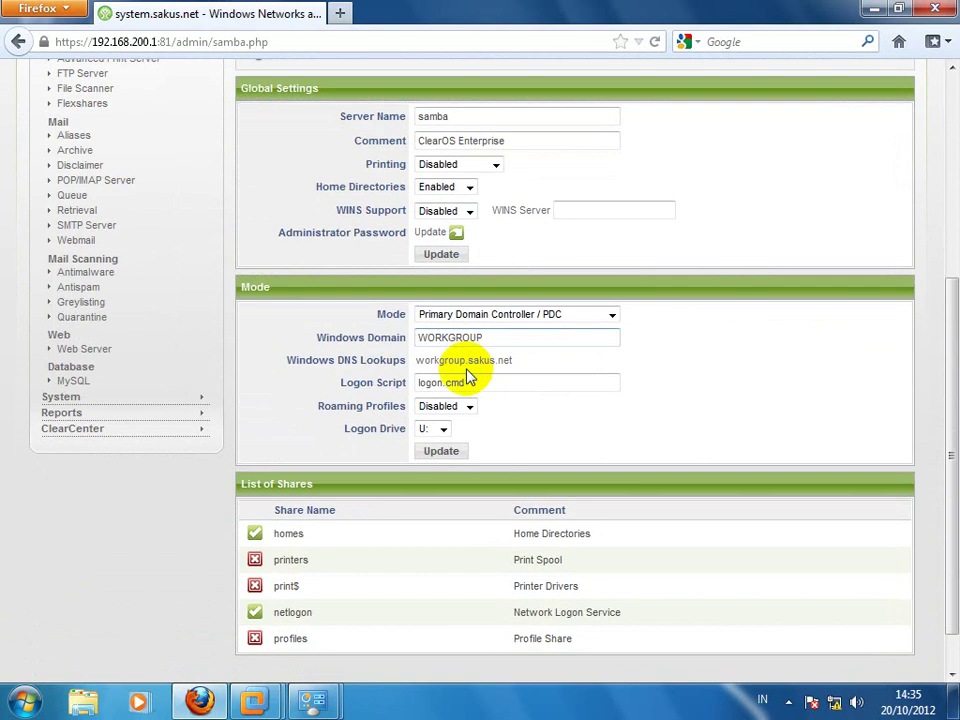
scroll(430, 347, up, 2)
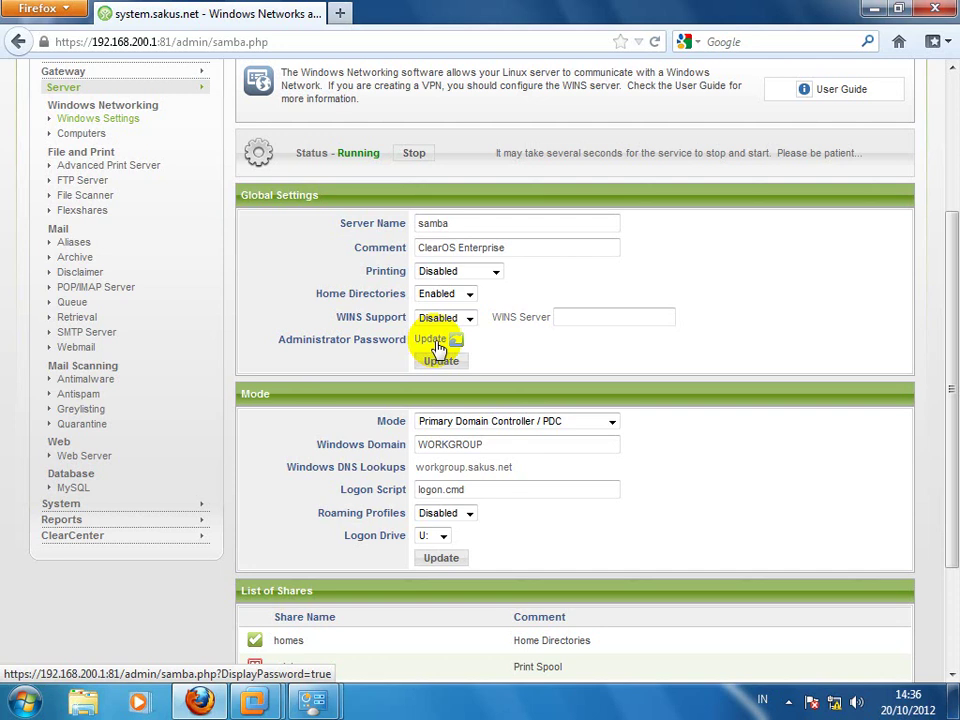
scroll(445, 366, down, 3)
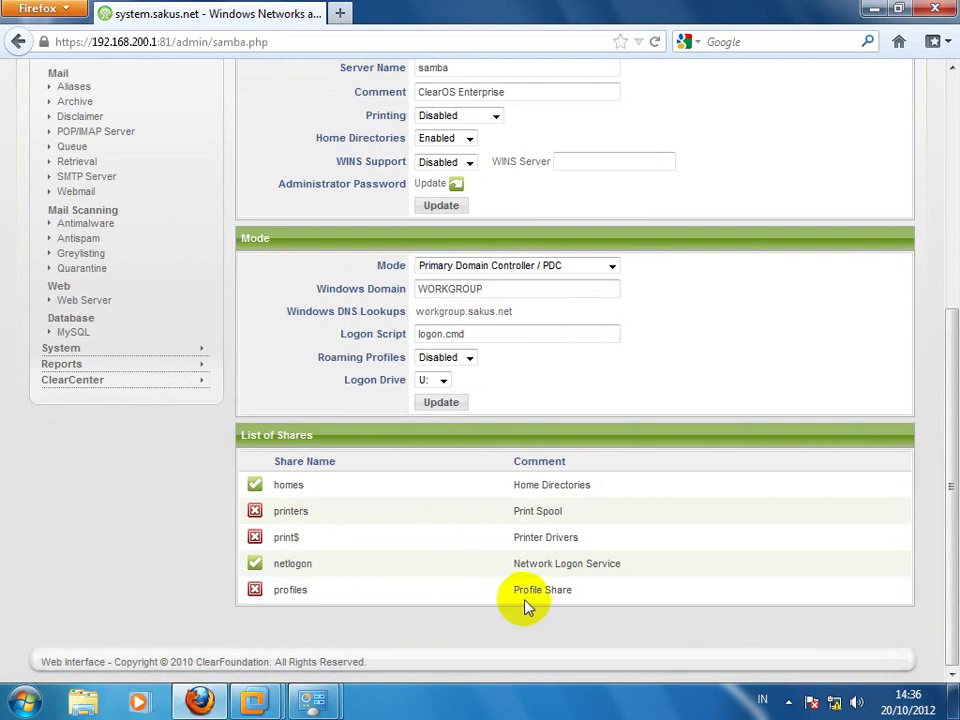
scroll(529, 565, up, 4)
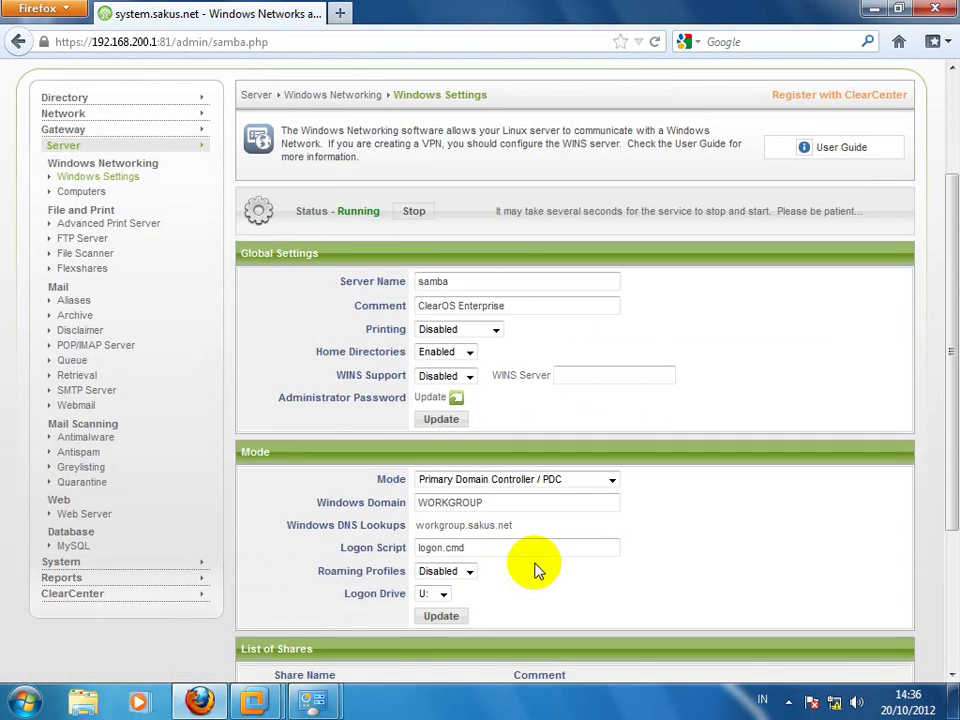
scroll(535, 568, down, 4)
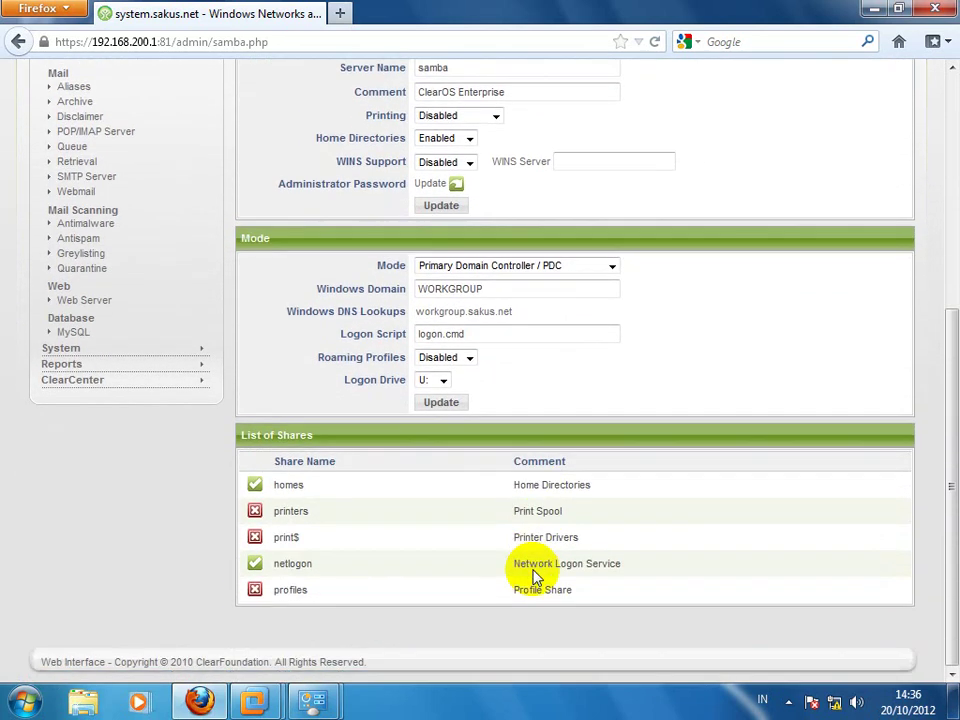
Set Printing to Raw in the global settings, apply the update and check the list of shares.
scroll(435, 505, up, 6)
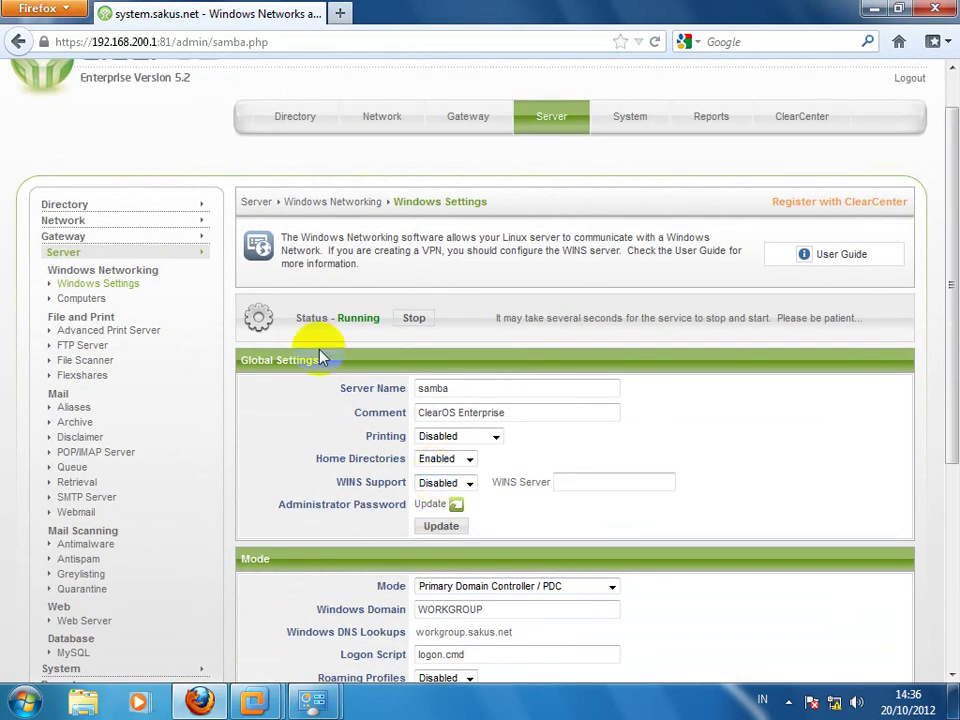
click(494, 439)
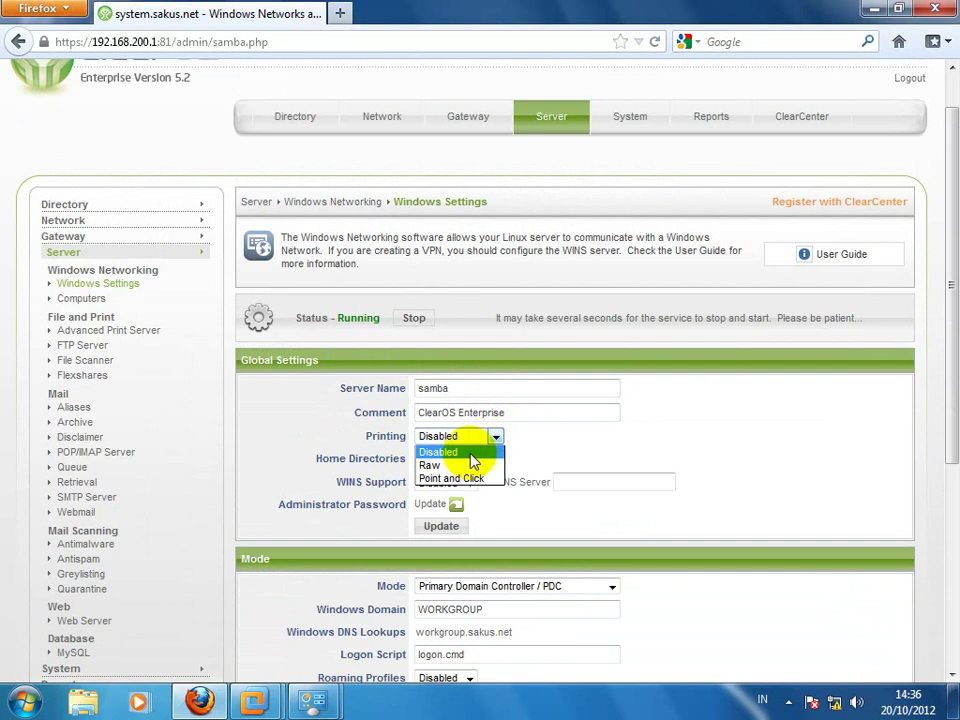
click(470, 465)
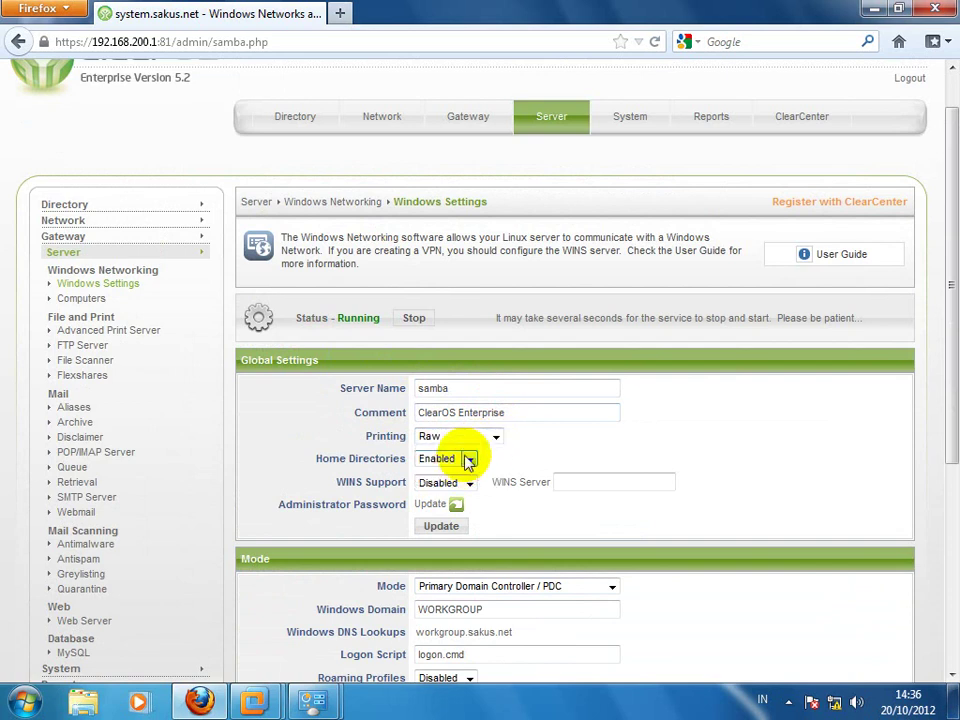
click(494, 437)
click(494, 439)
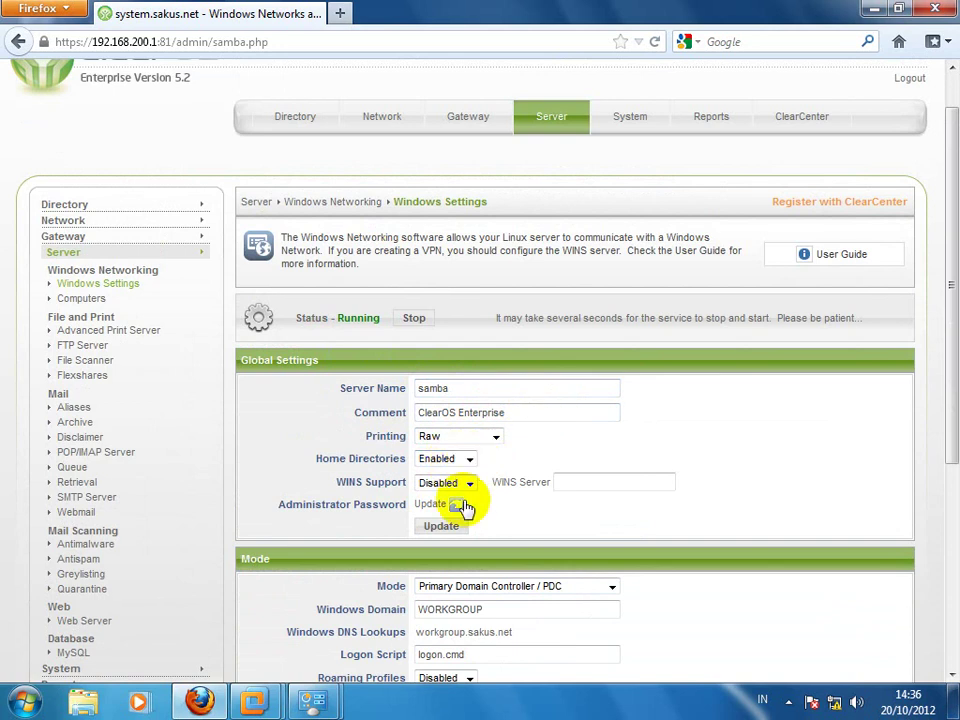
scroll(443, 527, down, 5)
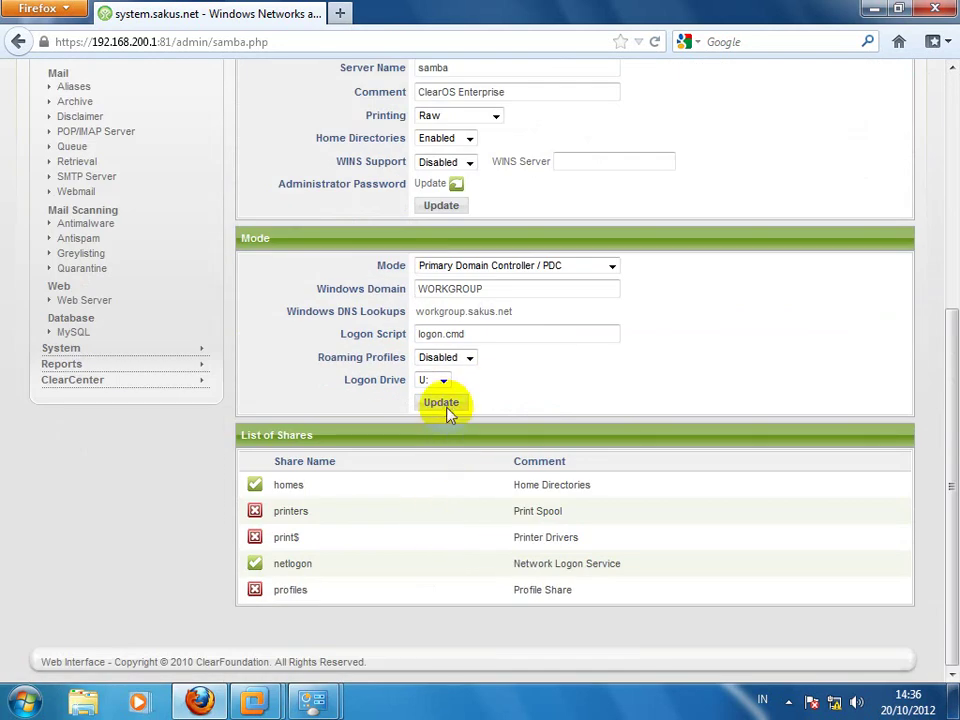
scroll(443, 408, up, 3)
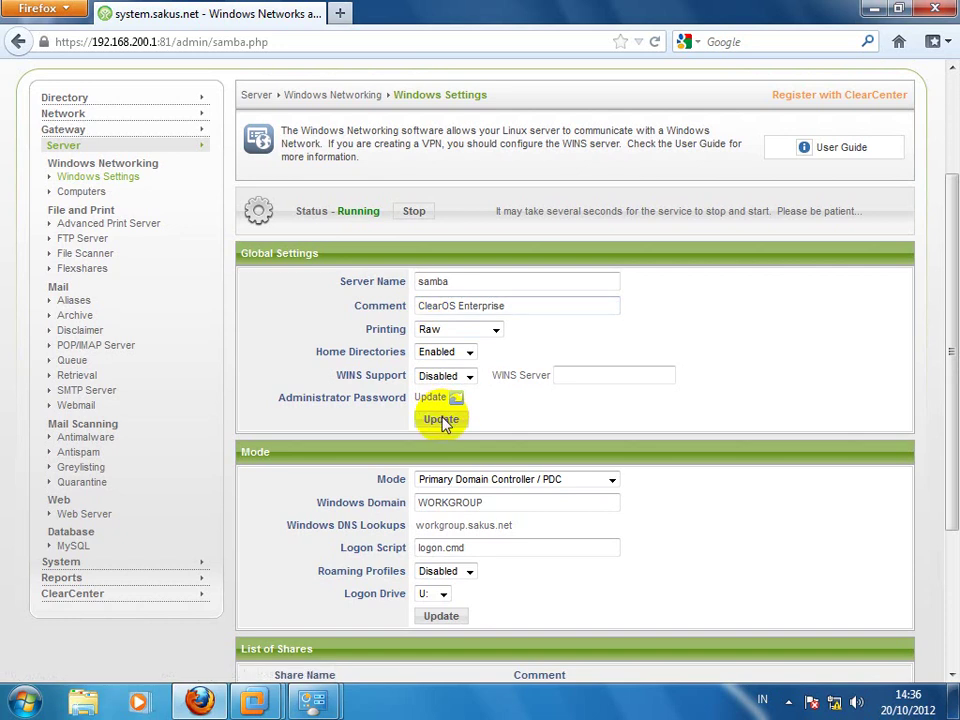
click(441, 419)
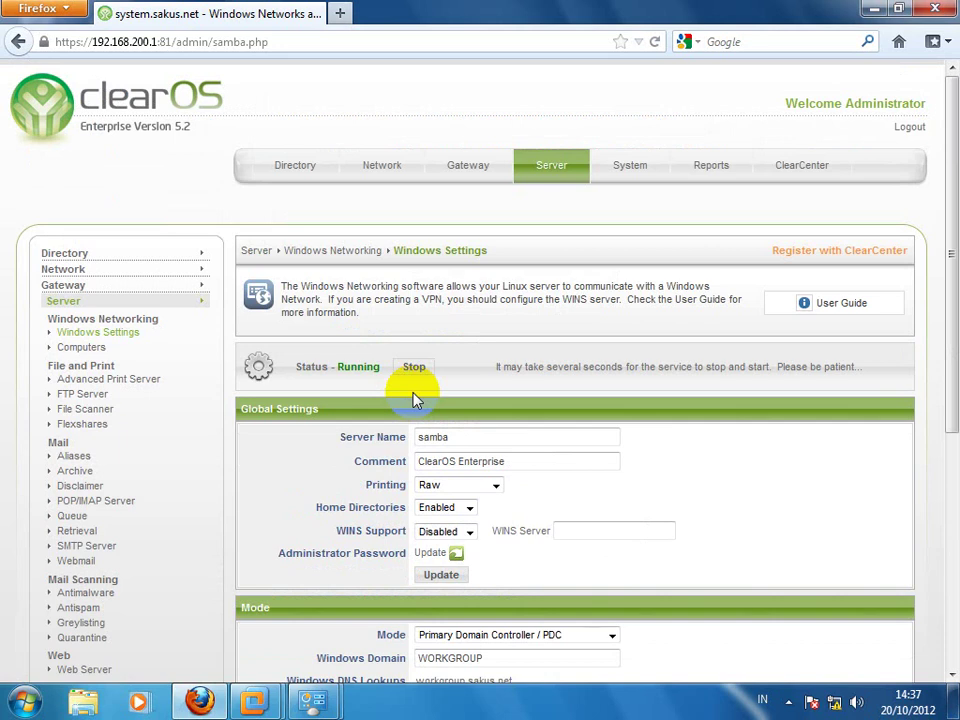
scroll(414, 395, down, 5)
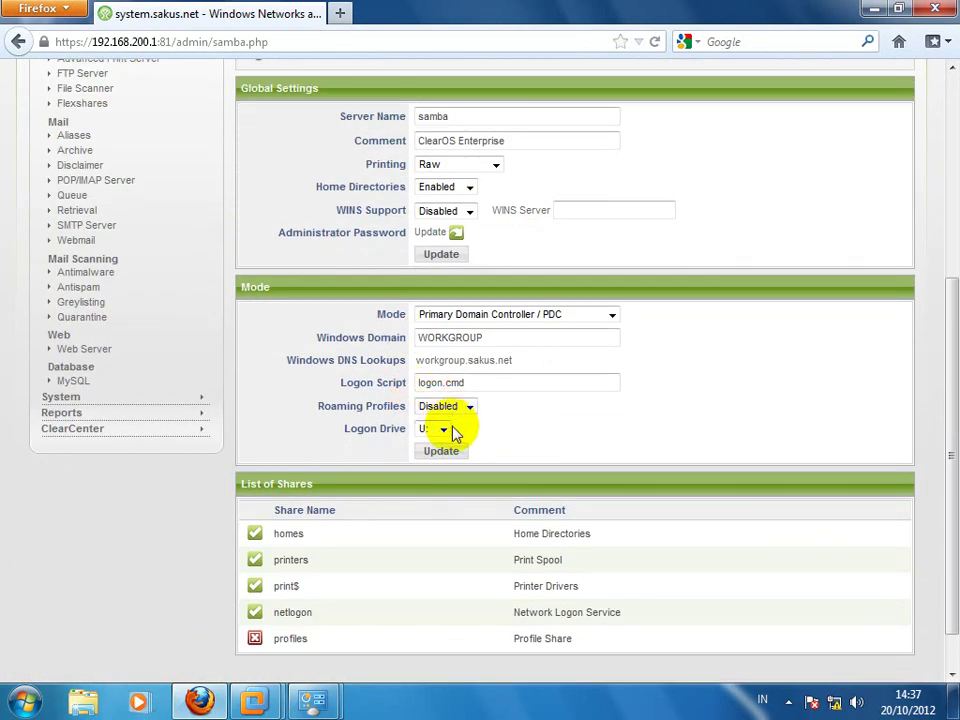
scroll(540, 535, up, 5)
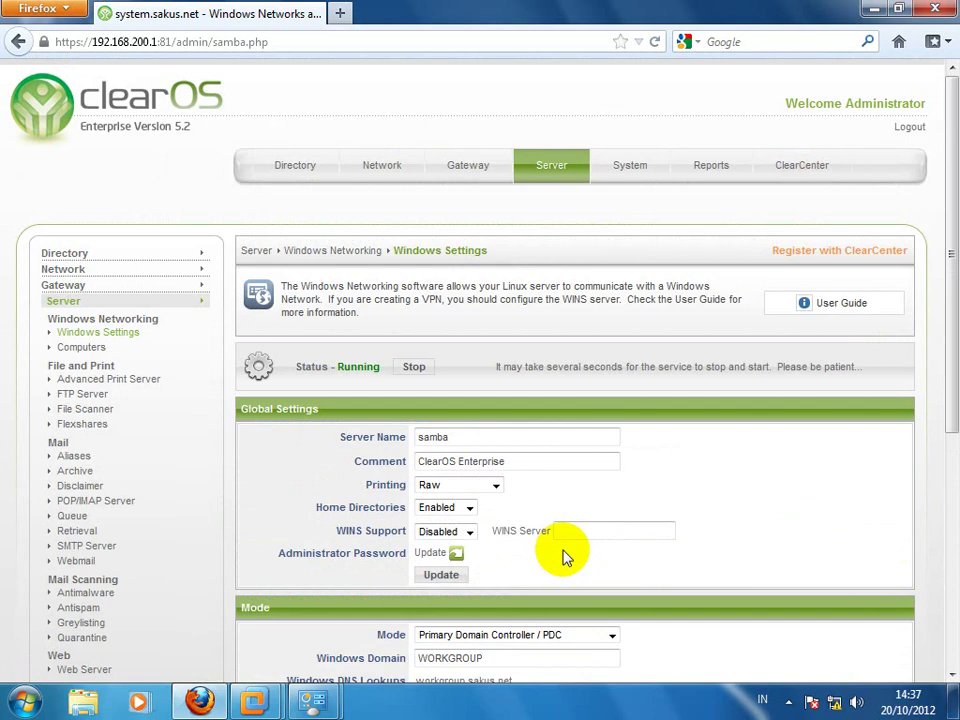